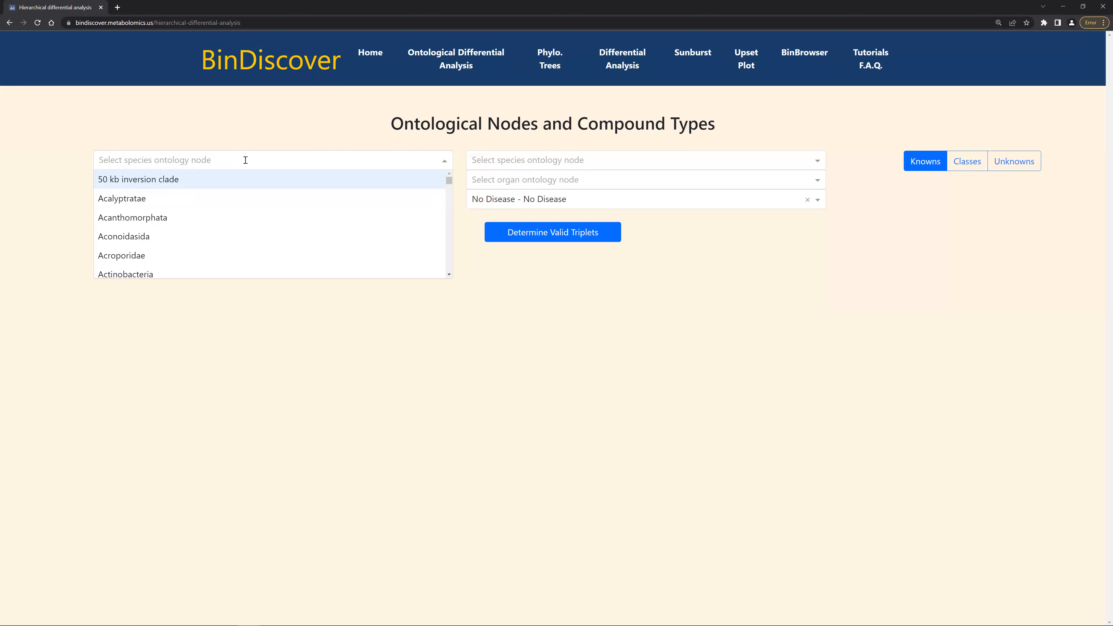
text(apple)
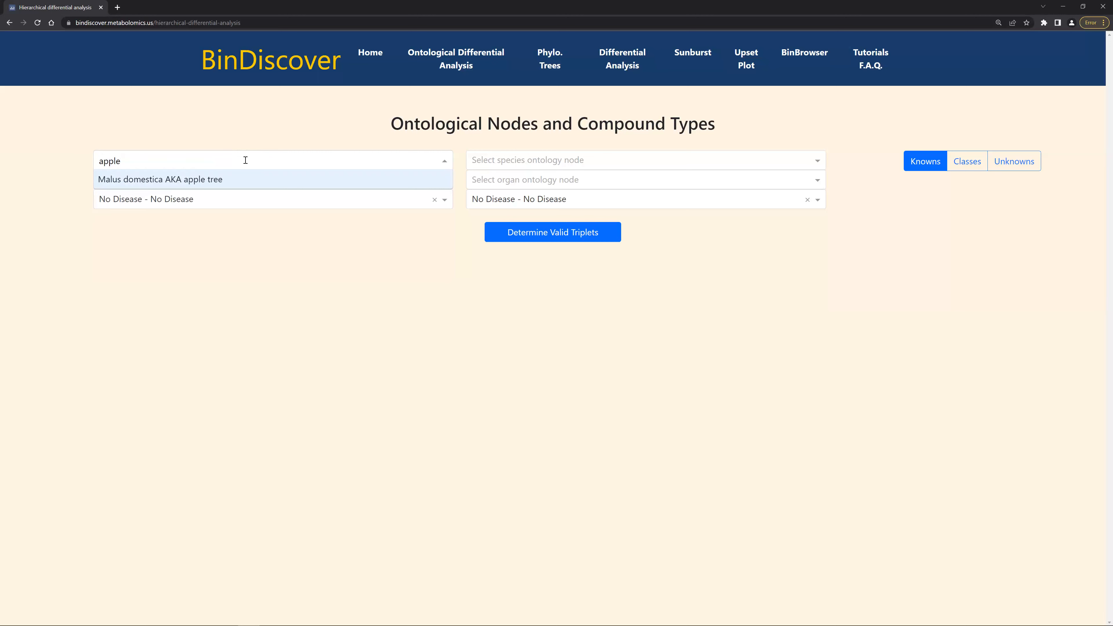
key(BackSpace)
key(BackSpace)
key(BackSpace)
key(BackSpace)
key(BackSpace)
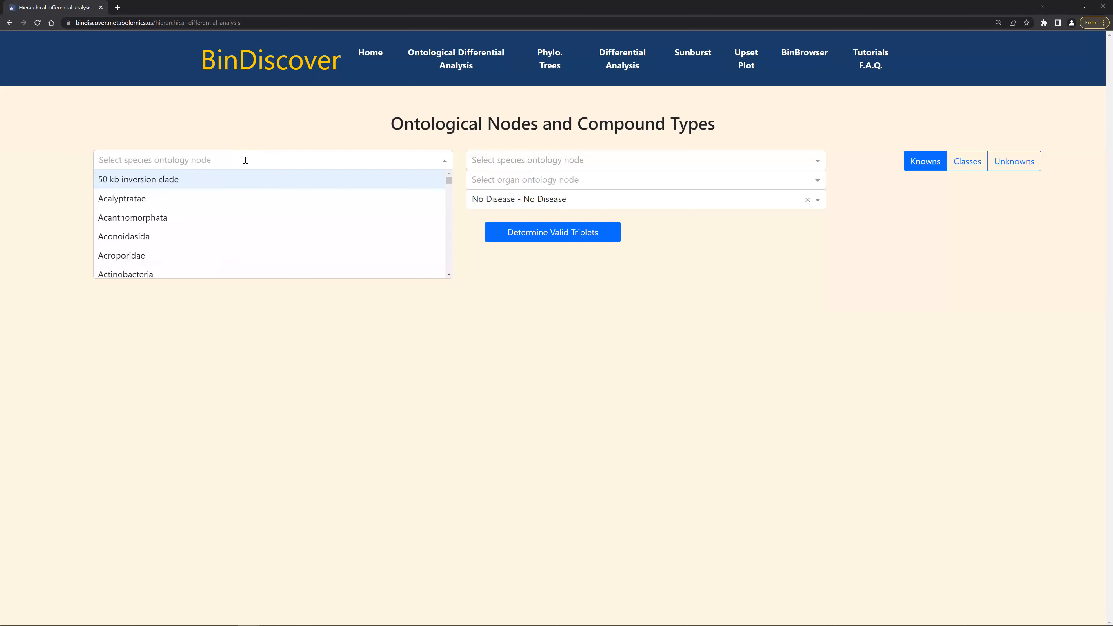
Set the first species ontology node to All Species.
text(mamma)
key(BackSpace)
key(BackSpace)
key(BackSpace)
key(BackSpace)
key(BackSpace)
text(all)
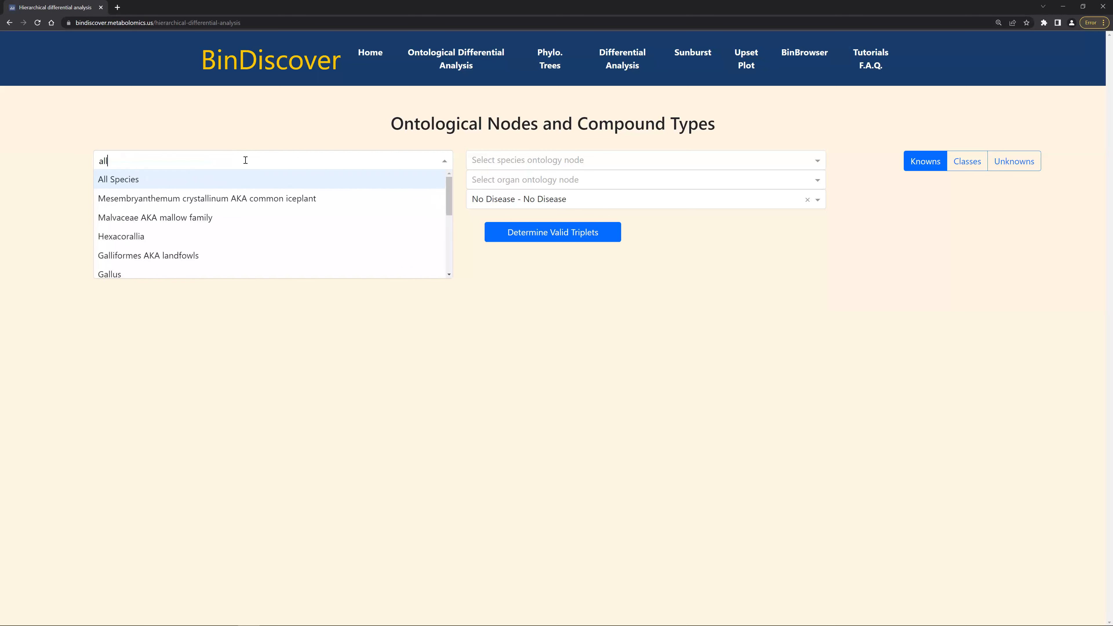
key(Return)
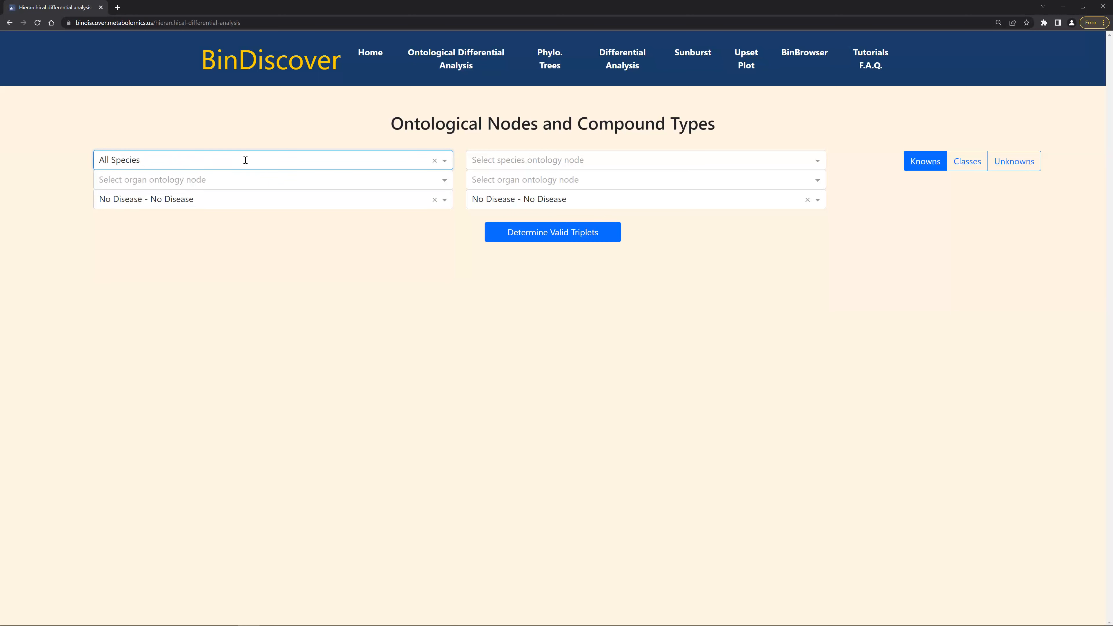
Set the first organ ontology node to Fruit - A18.024.500.
key(Tab)
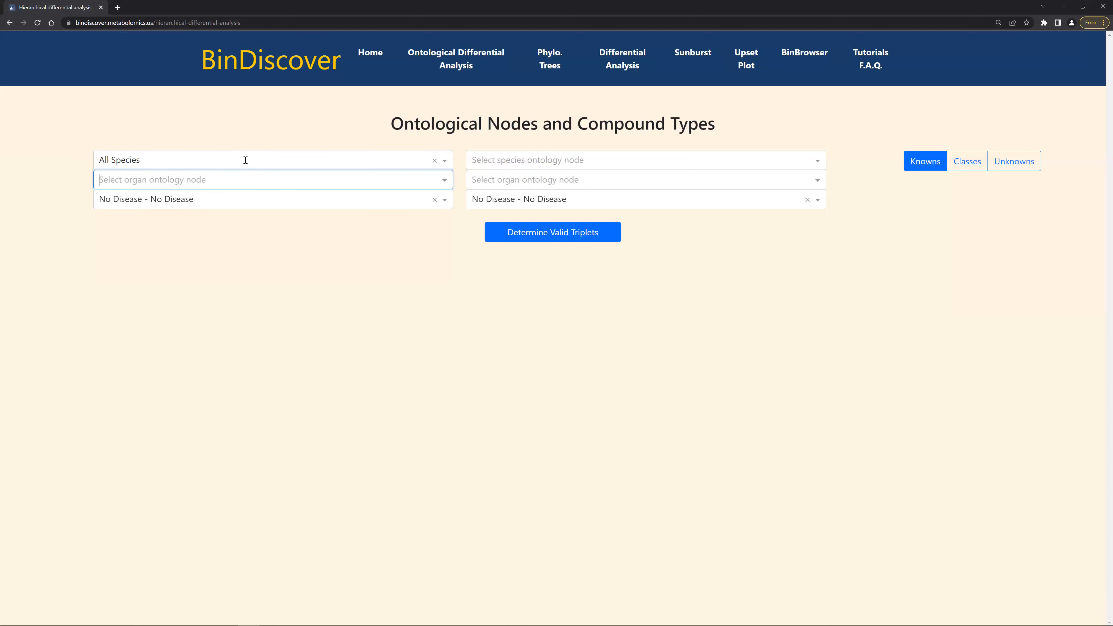
text(fu)
key(BackSpace)
text(r)
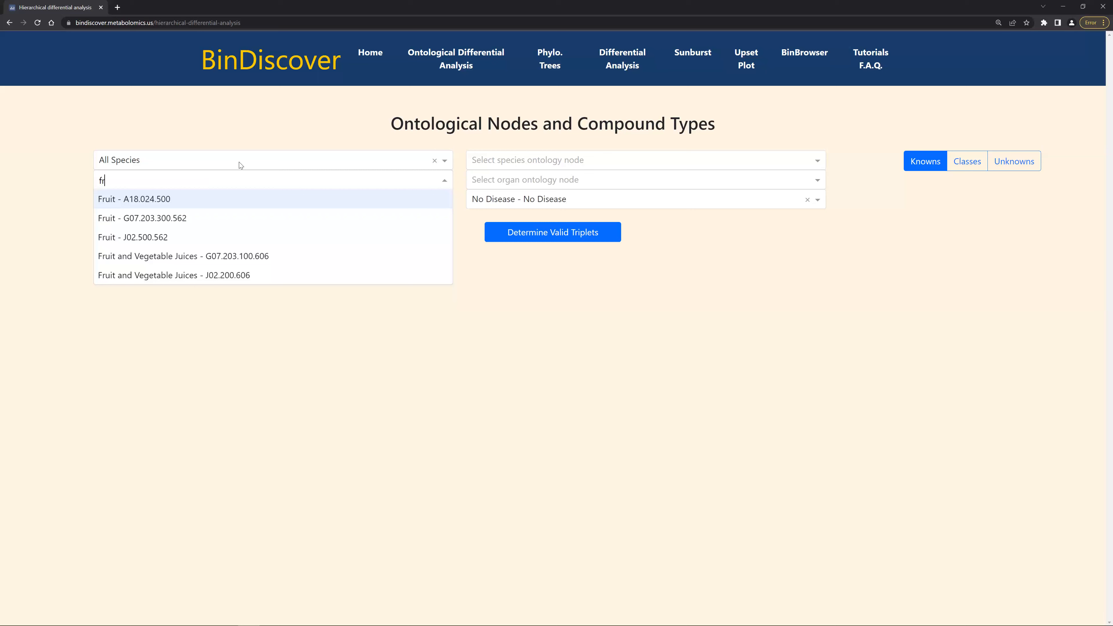
click(199, 200)
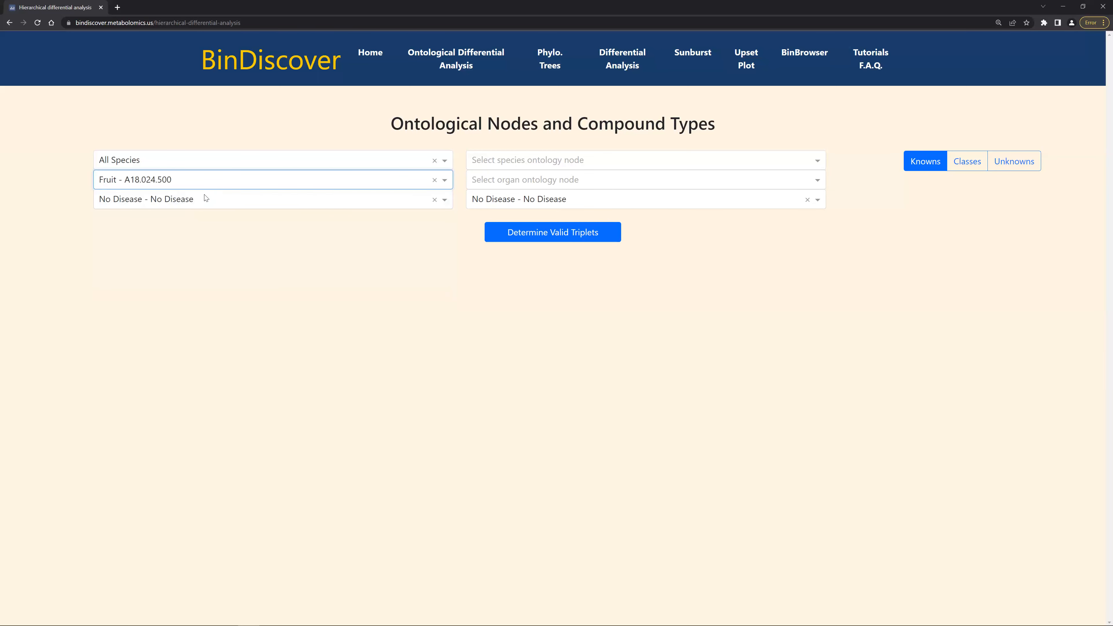
Set the second species ontology node to Malus domestica AKA apple tree.
click(519, 159)
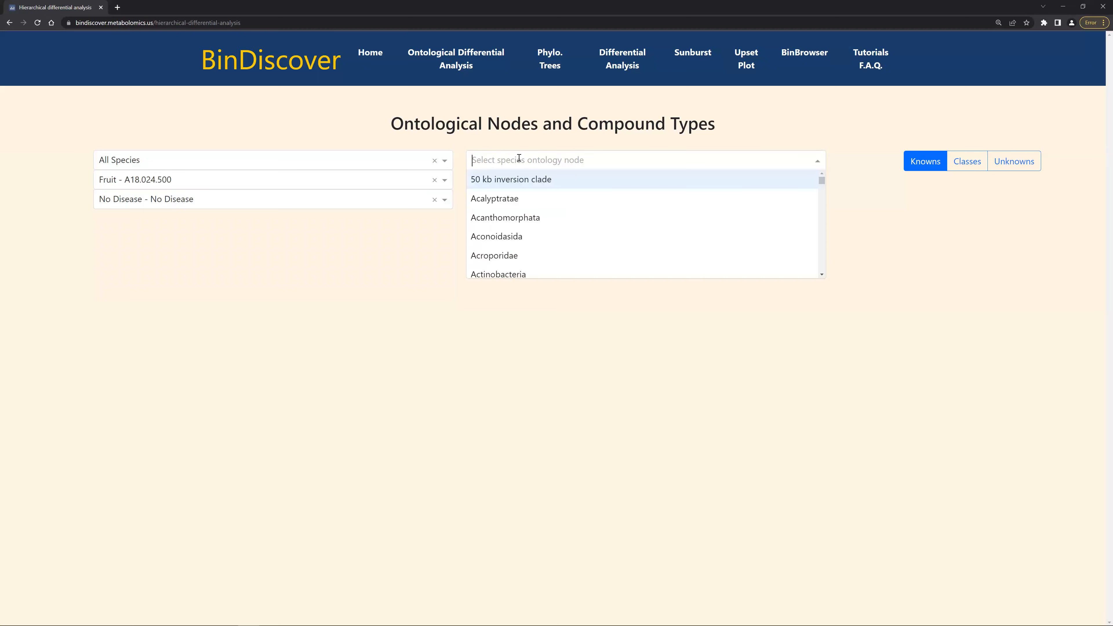
text(malus)
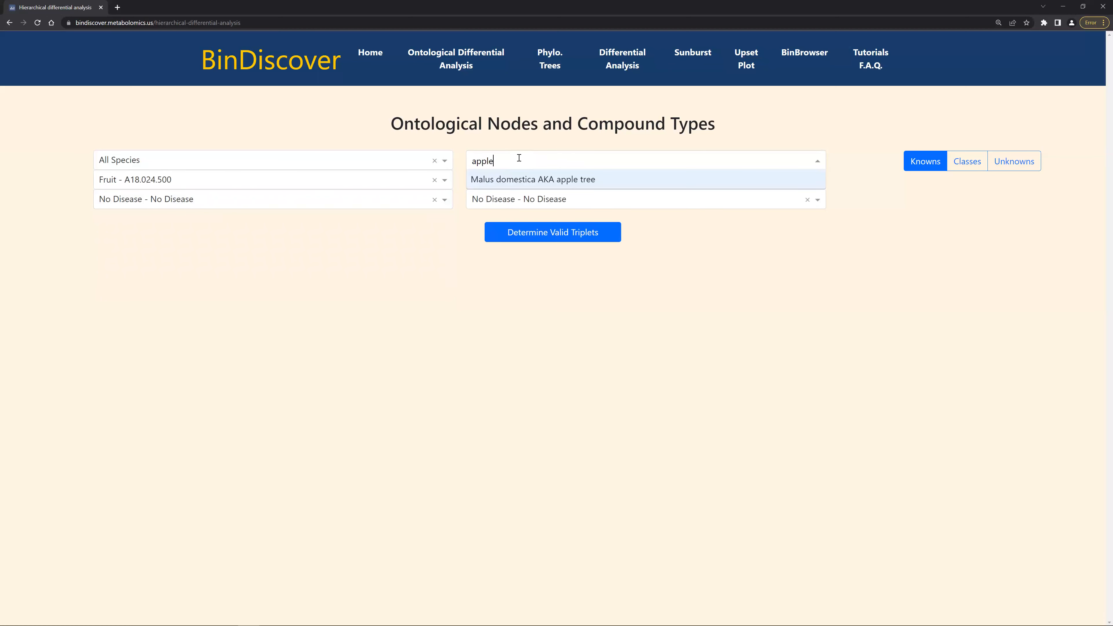
key(Return)
Set the second organ ontology node to Fruit - A18.024.500.
click(565, 179)
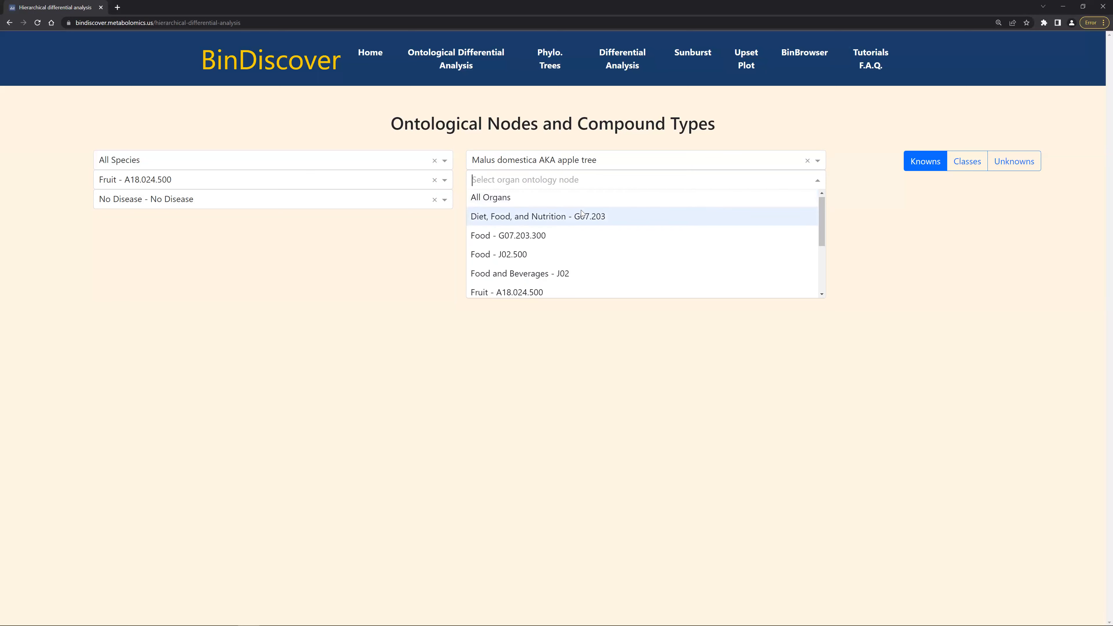
scroll(581, 212, down, 3)
scroll(582, 212, up, 3)
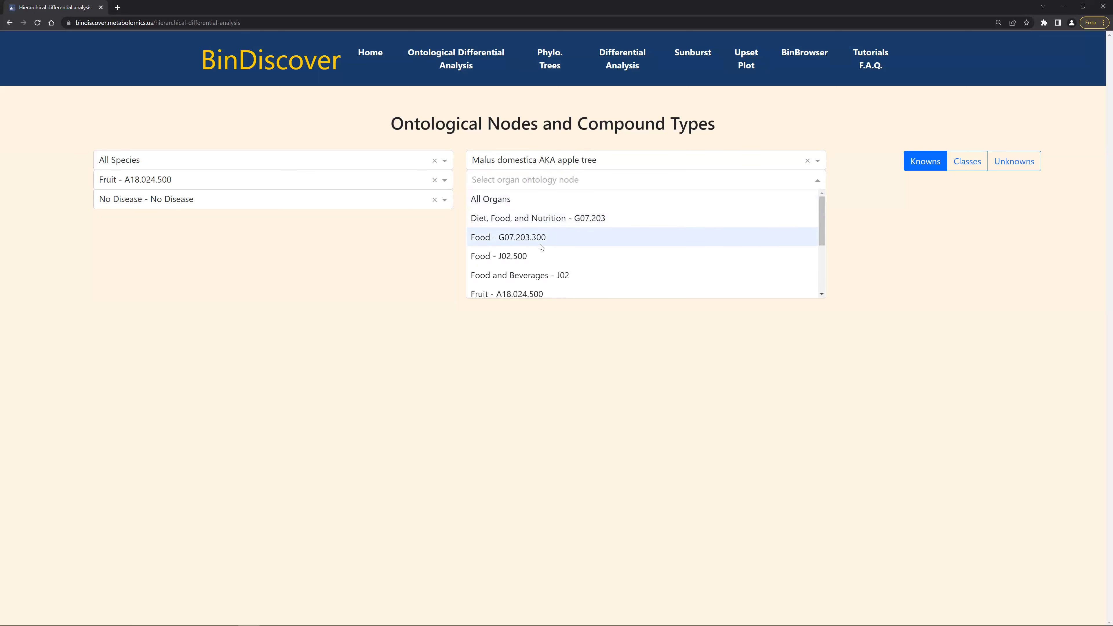
scroll(542, 247, down, 2)
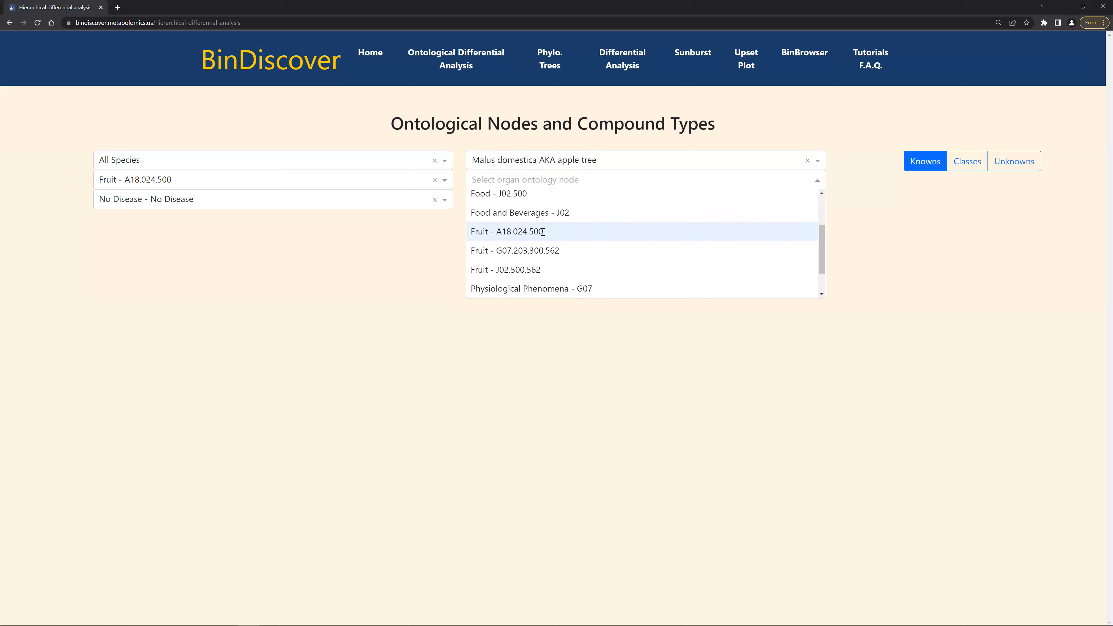
click(543, 232)
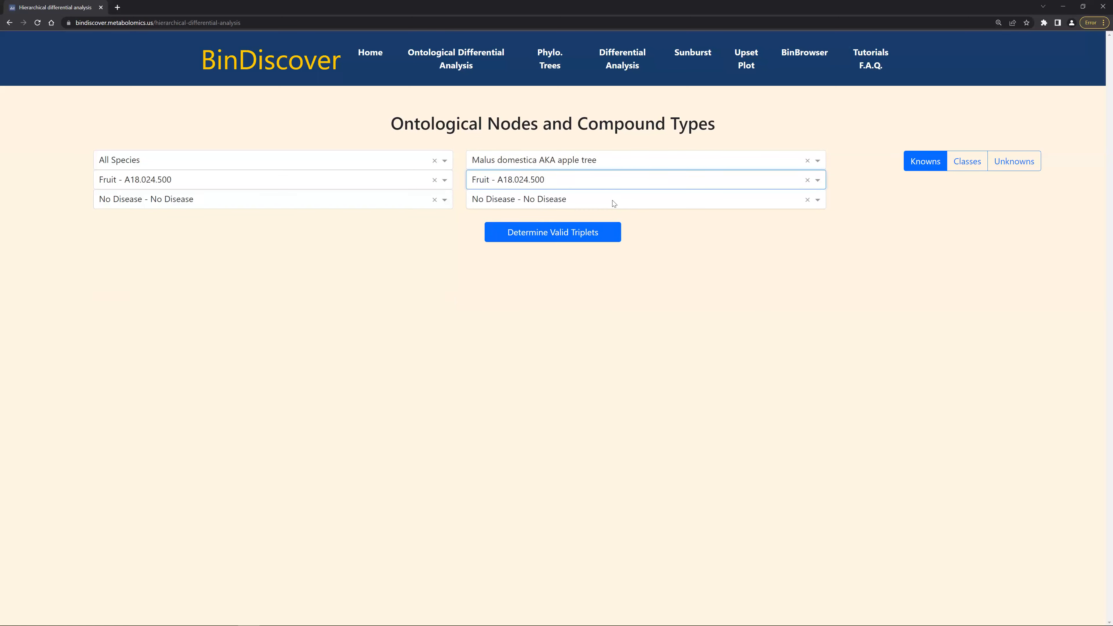
click(691, 242)
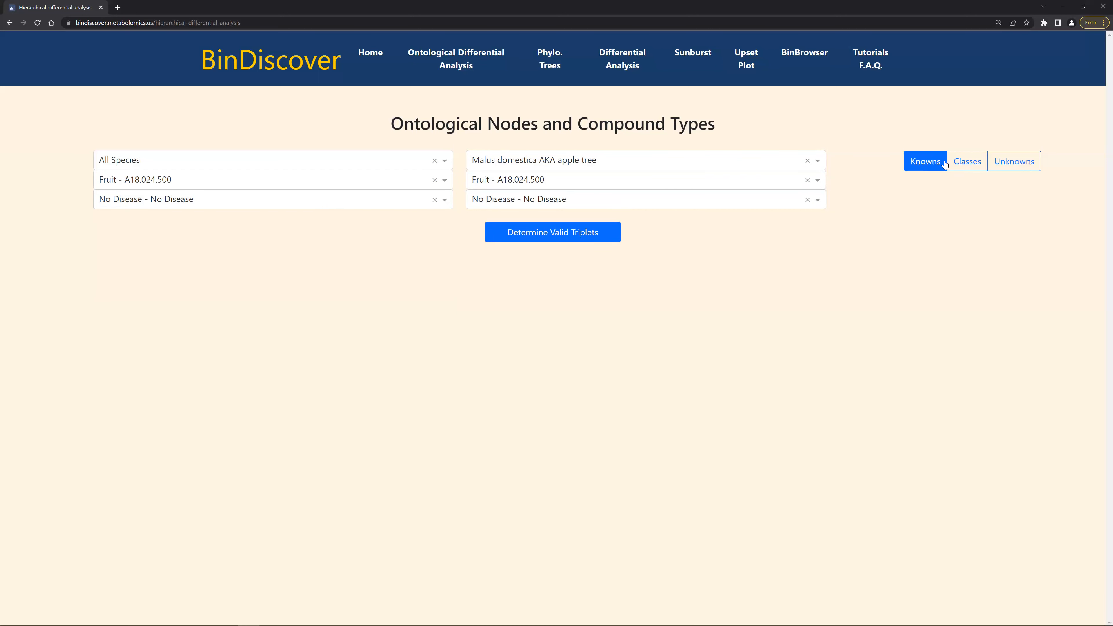
click(975, 167)
click(1016, 167)
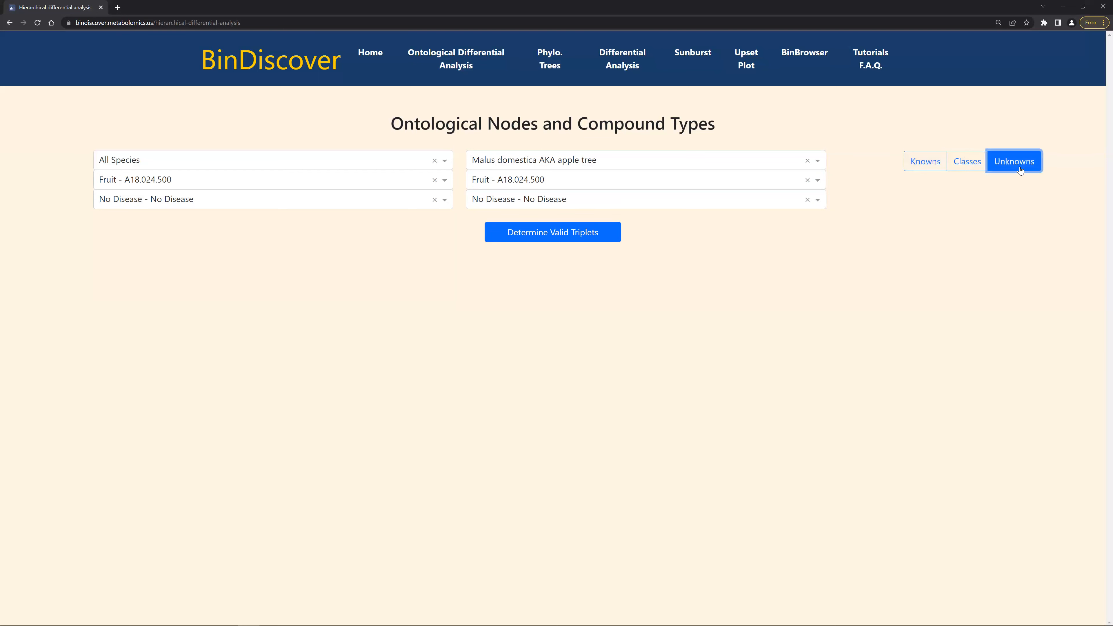
click(959, 162)
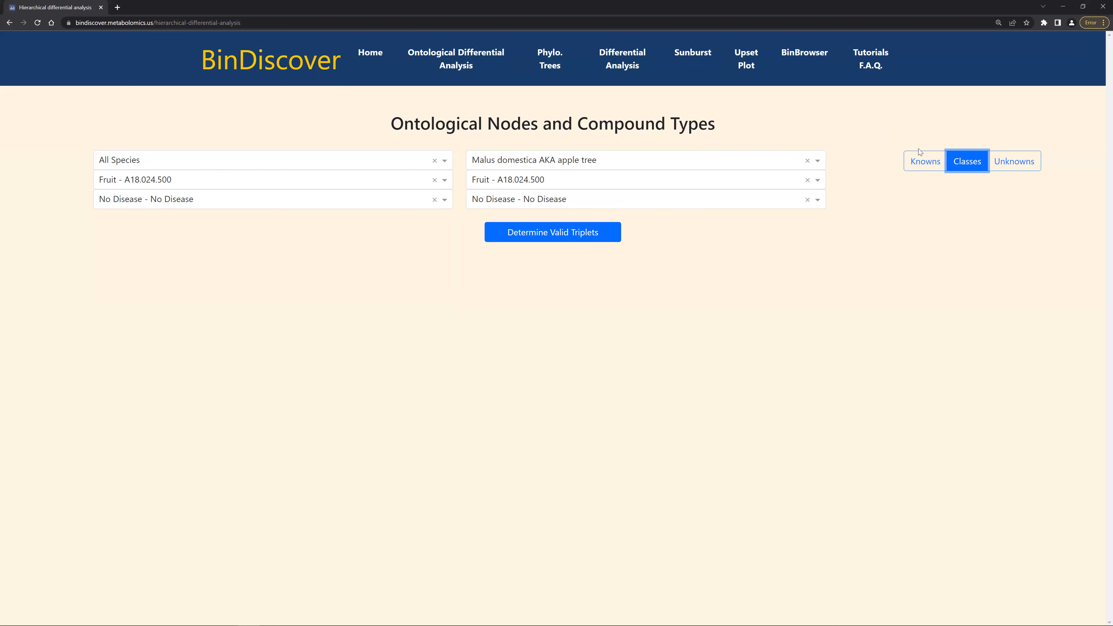
click(926, 164)
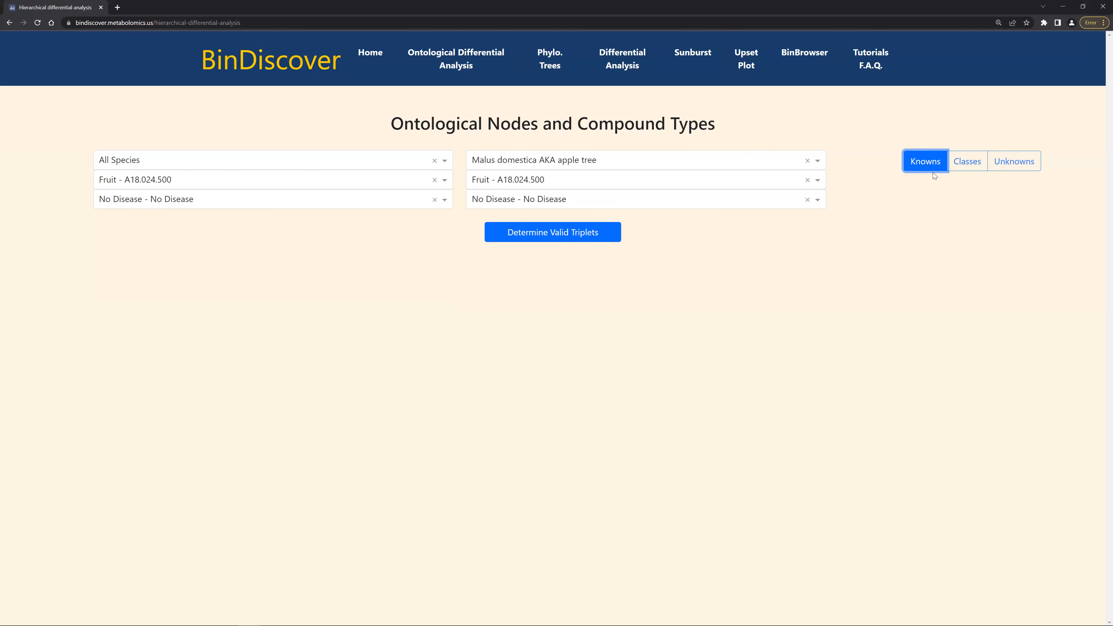
Determine the valid triplets for the chosen species, organ and disease nodes.
click(558, 241)
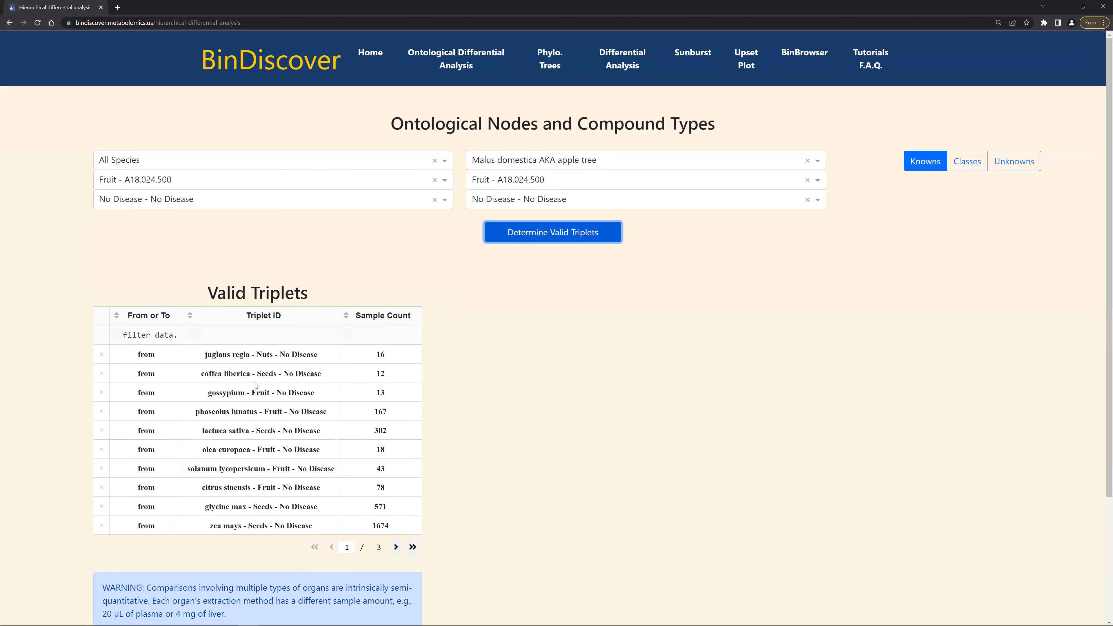
scroll(256, 384, down, 1)
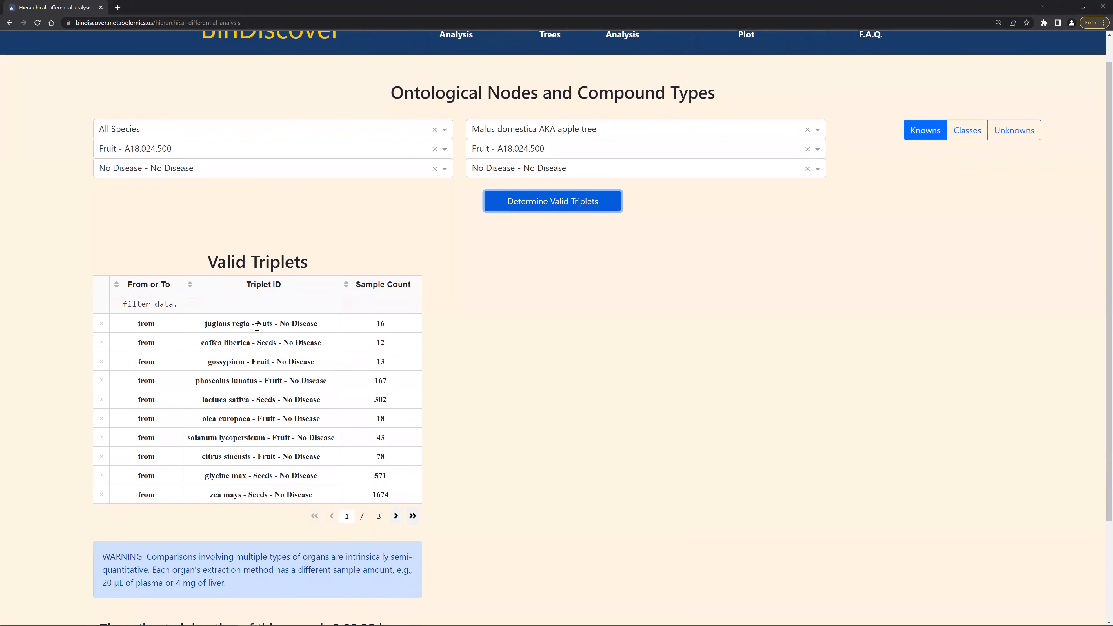
Browse the rows of the valid triplets table across all its pages.
click(268, 325)
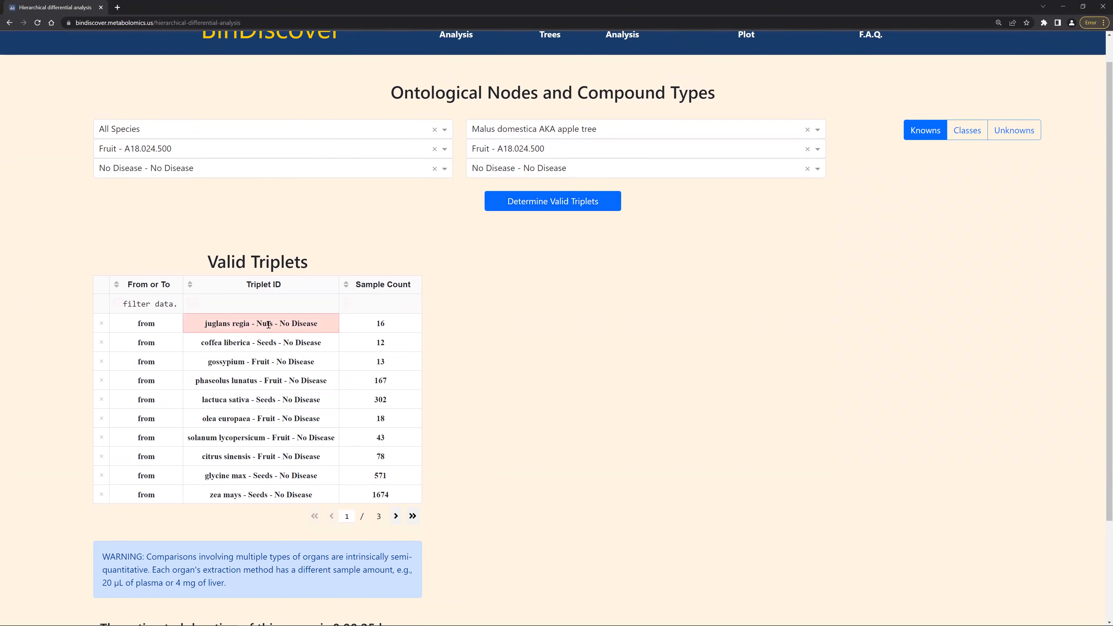
click(263, 345)
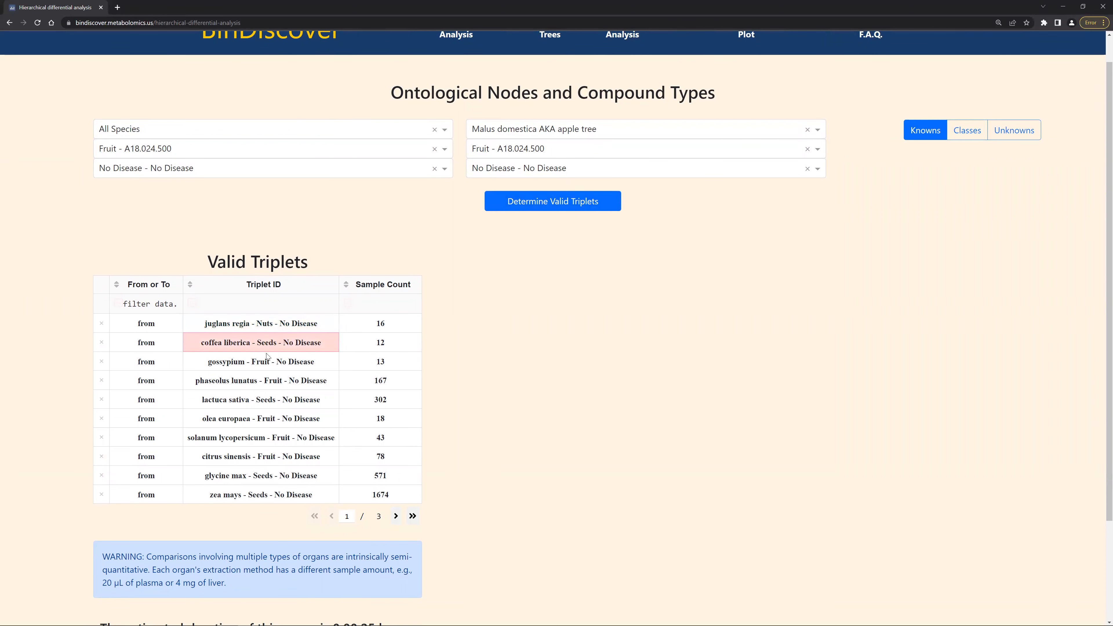
click(265, 364)
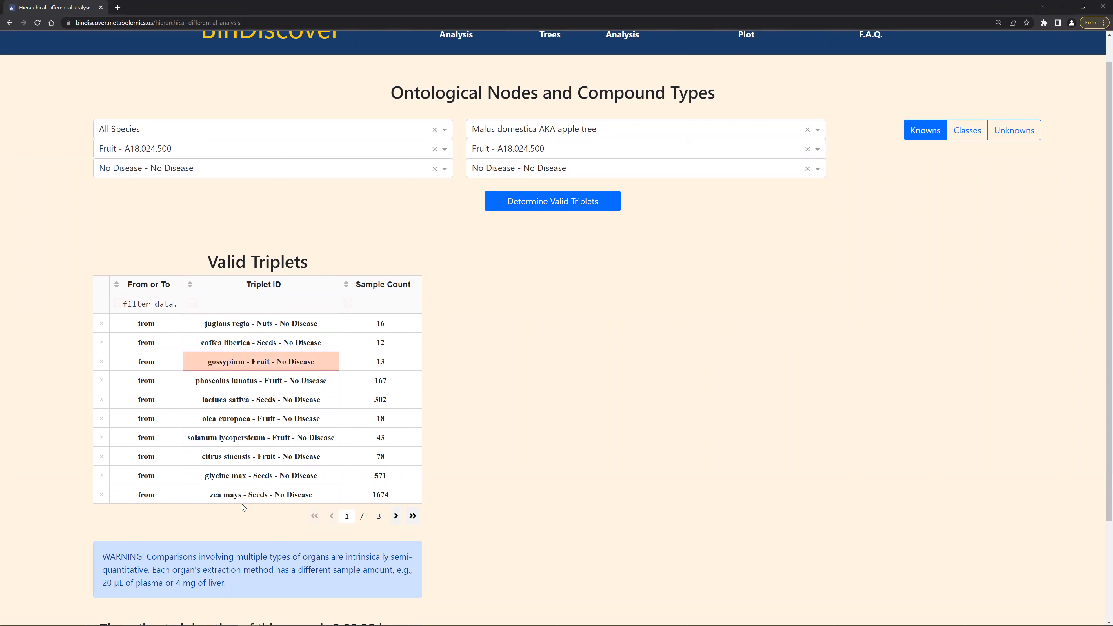
click(394, 517)
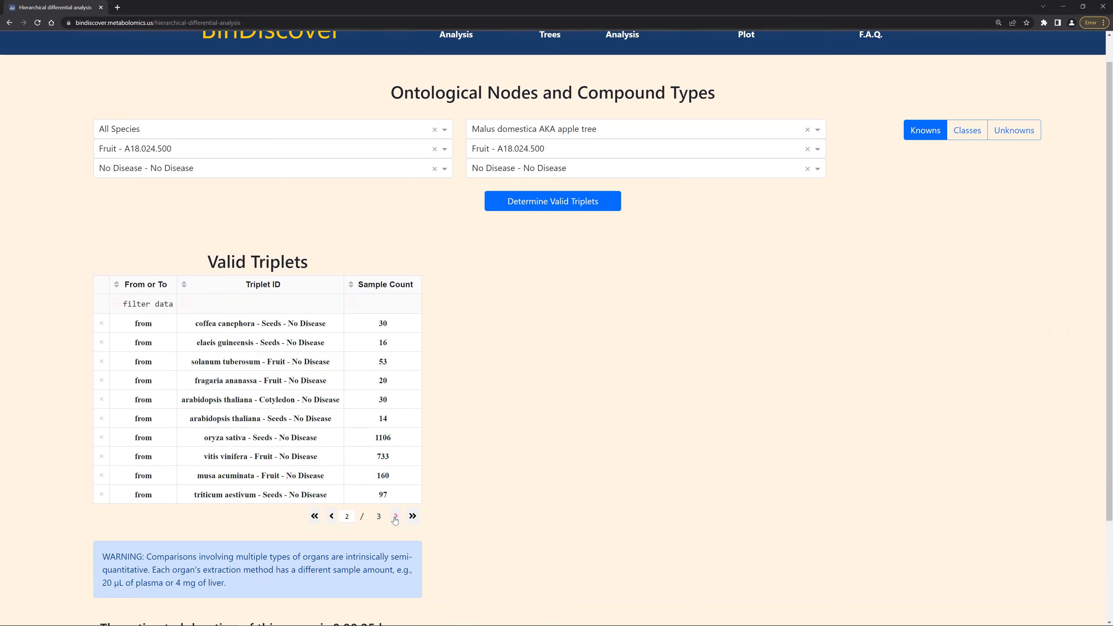
click(395, 517)
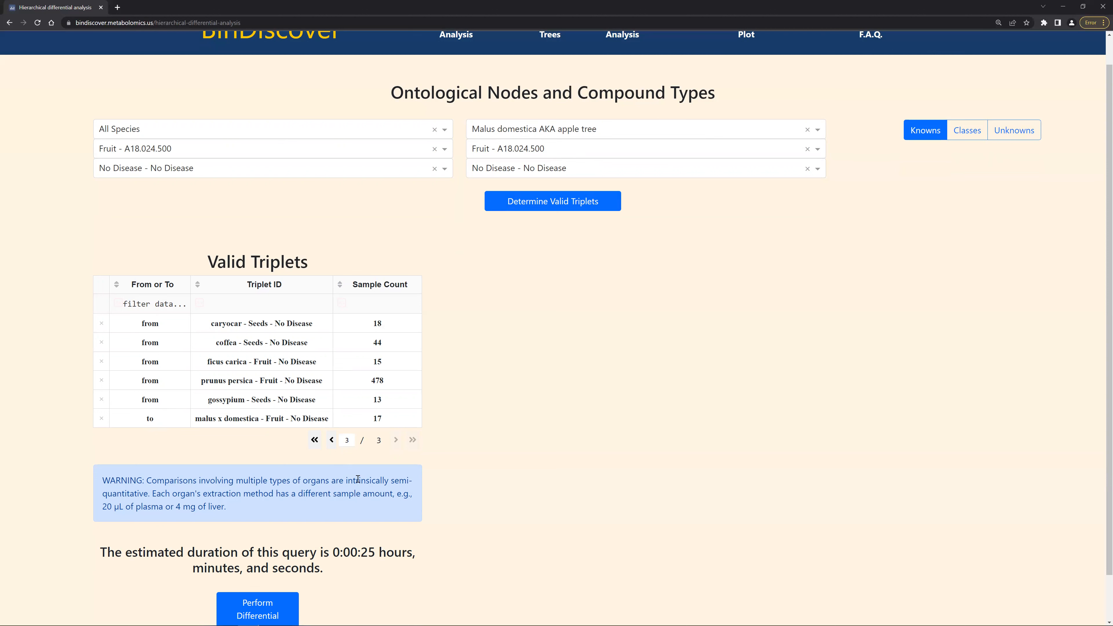
Perform the differential analysis and review the resulting summary statistics, histograms, volcano plot and result datatable.
scroll(358, 480, down, 1)
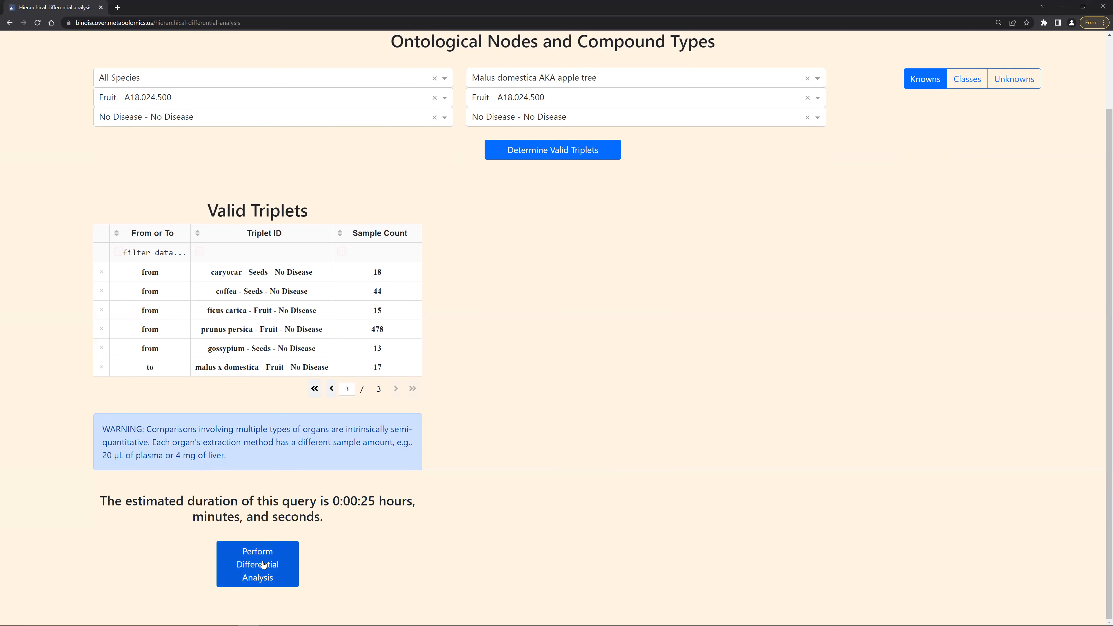
click(272, 563)
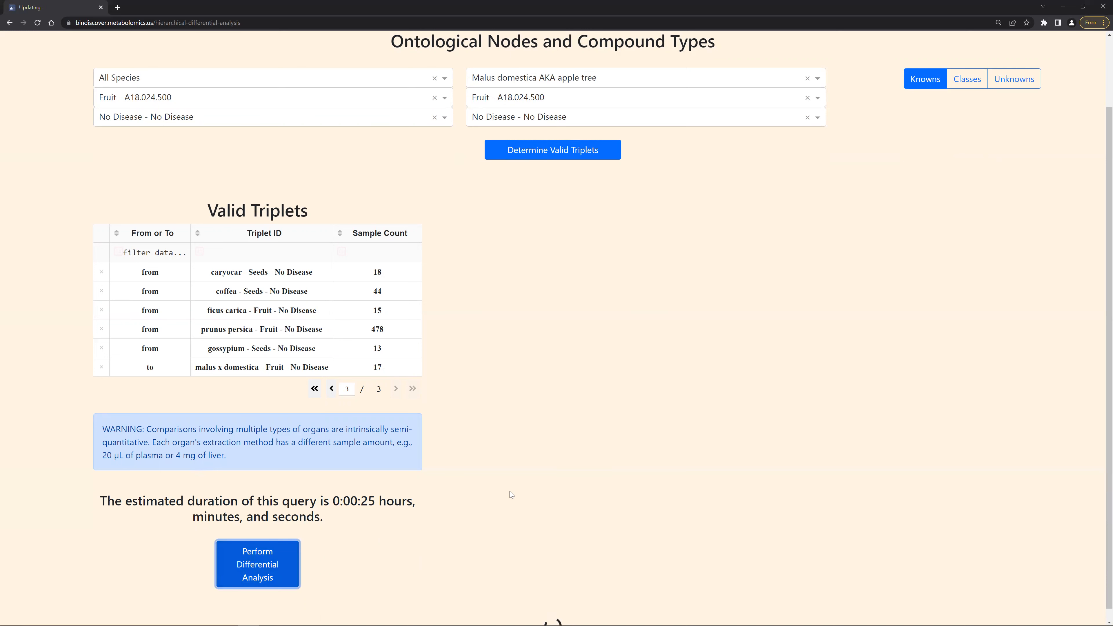
scroll(510, 492, down, 2)
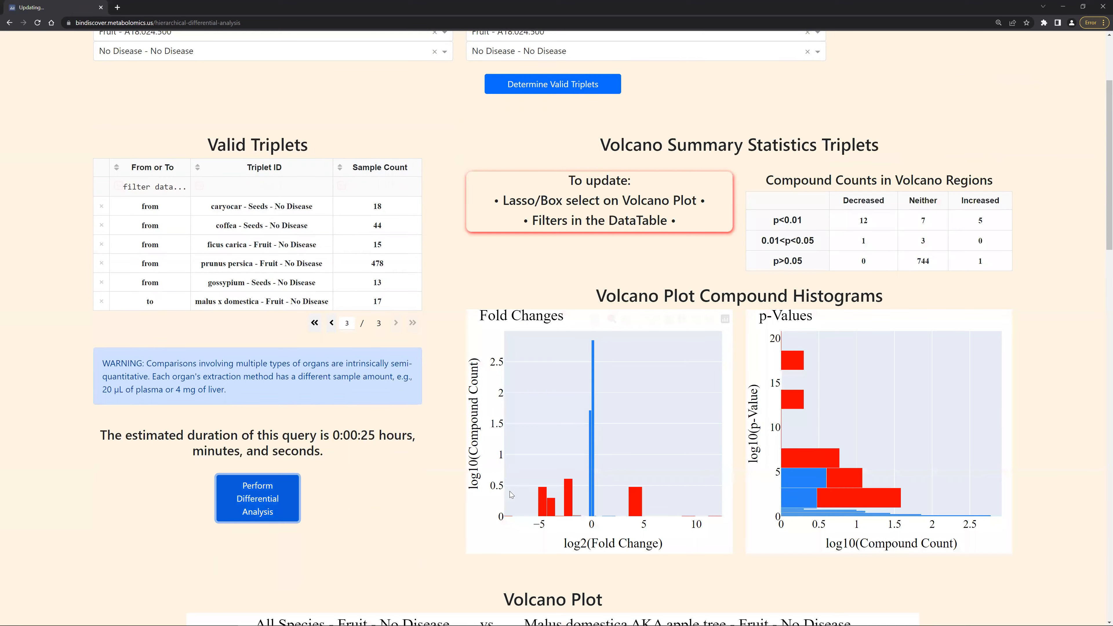
scroll(174, 492, down, 2)
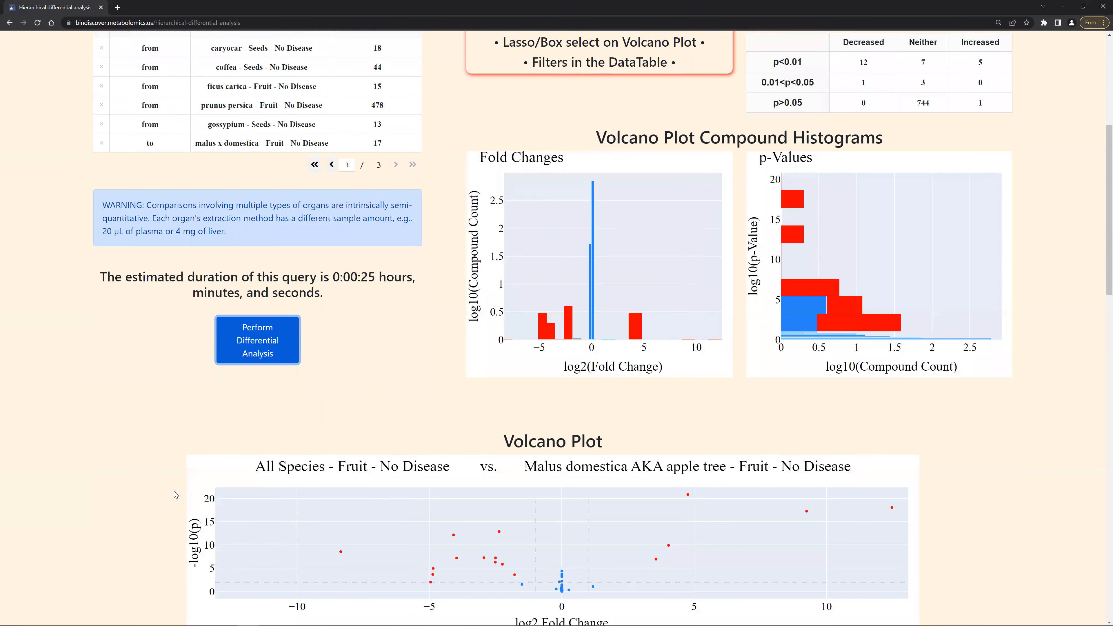
scroll(174, 491, down, 2)
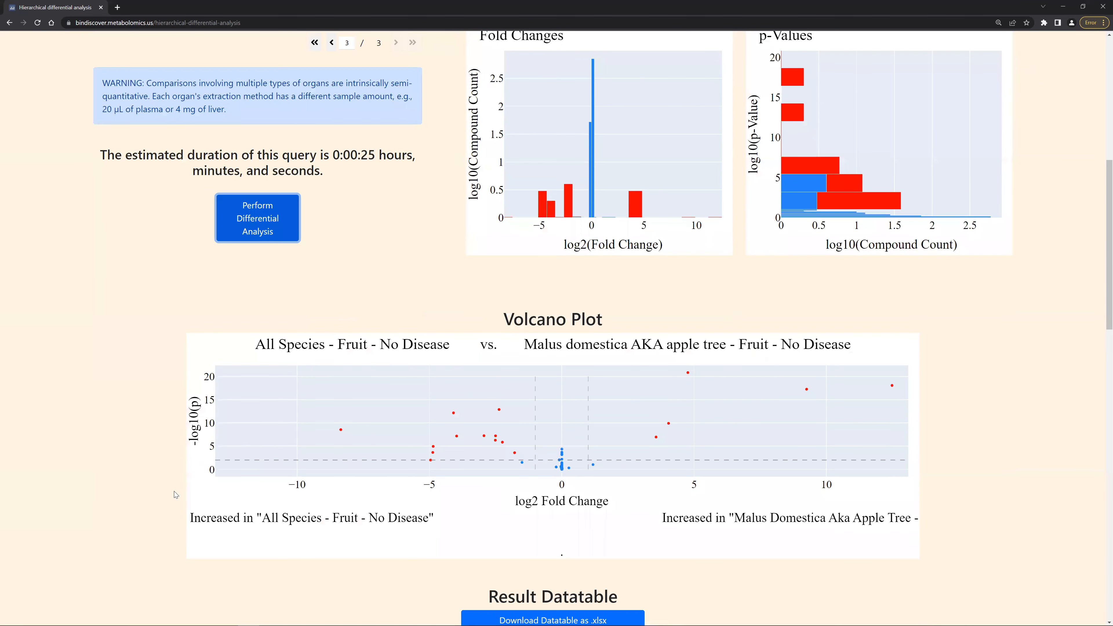
scroll(174, 491, down, 2)
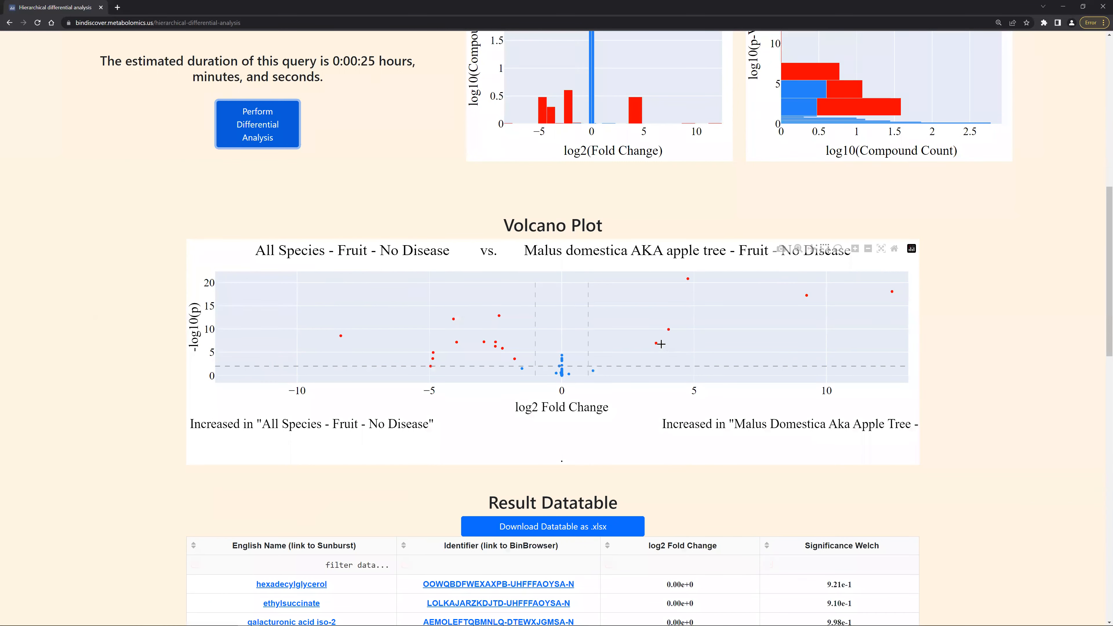
mouse_move(658, 343)
scroll(932, 345, down, 1)
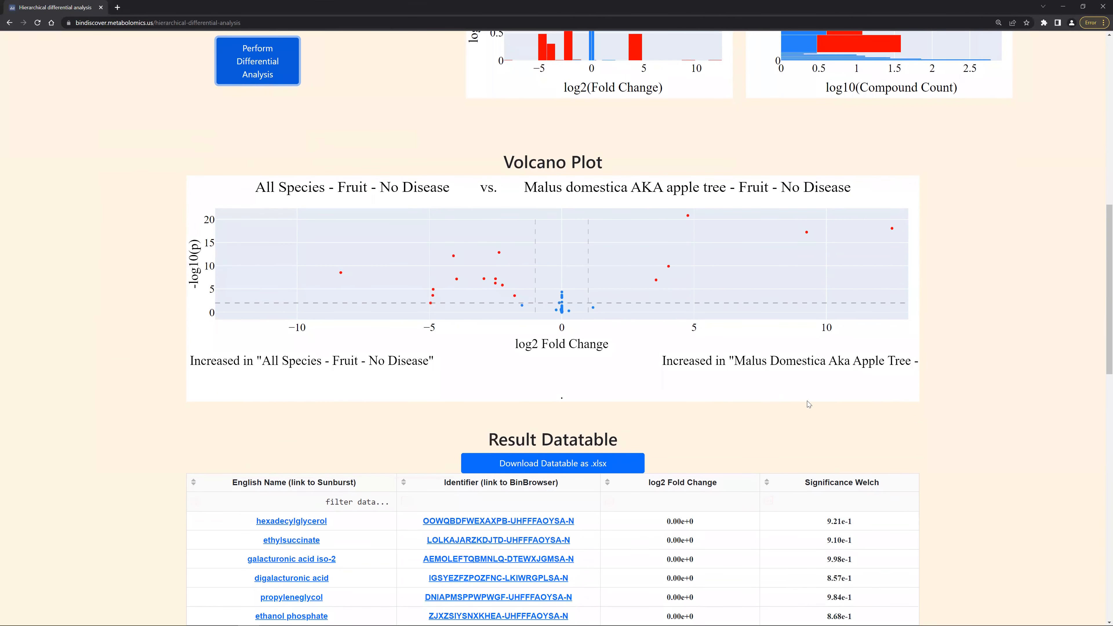
scroll(694, 432, down, 2)
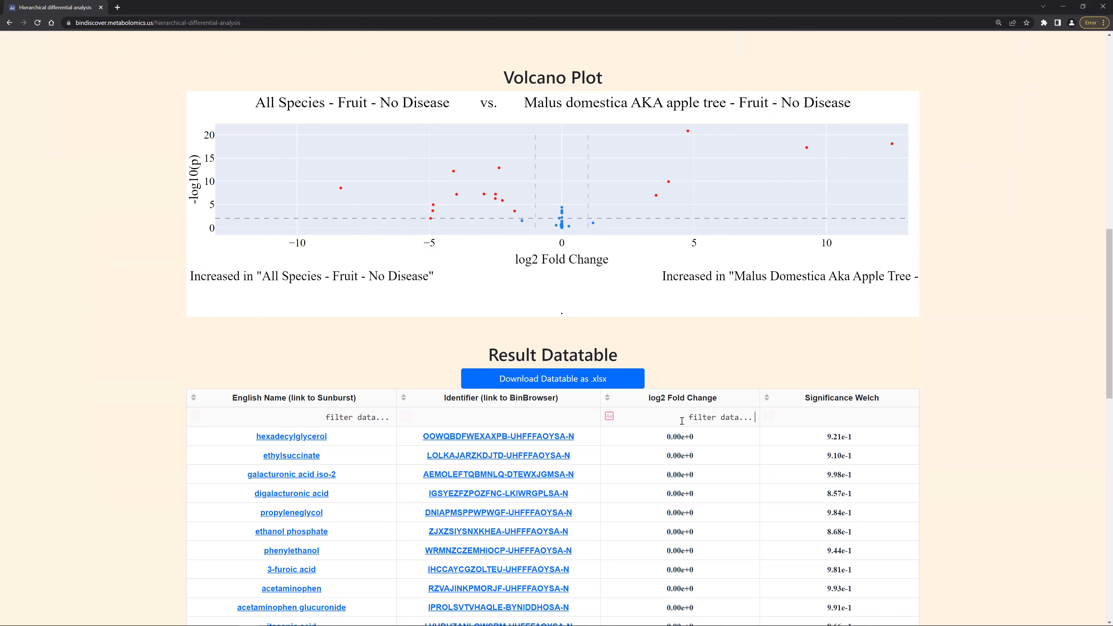
Filter the result datatable's log2 Fold Change column to values <-2.
text(<-2)
key(Return)
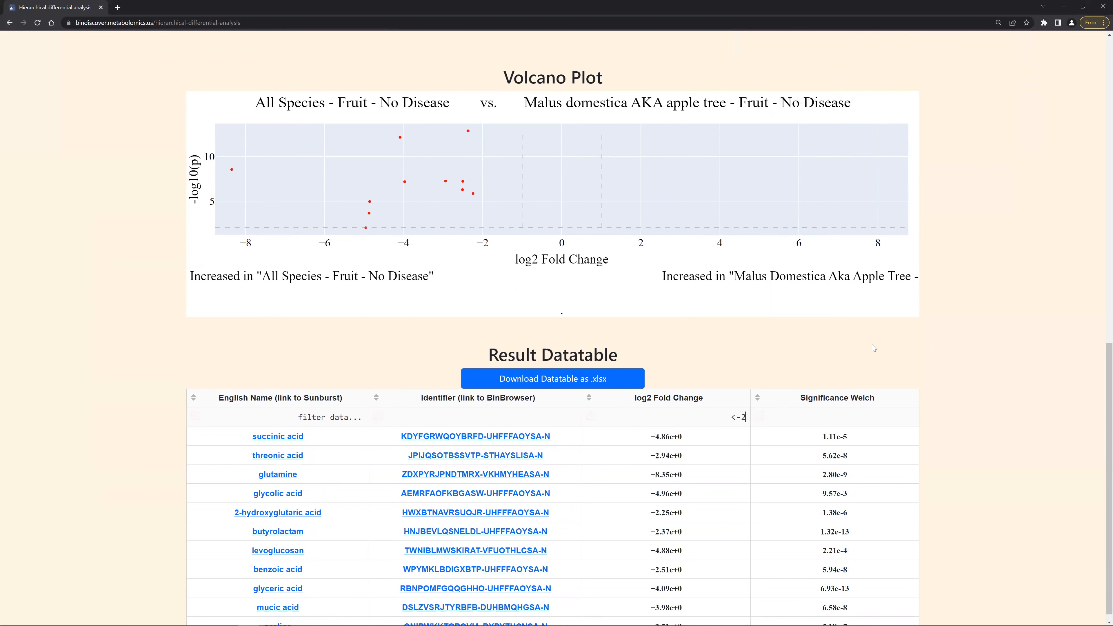
scroll(938, 335, up, 6)
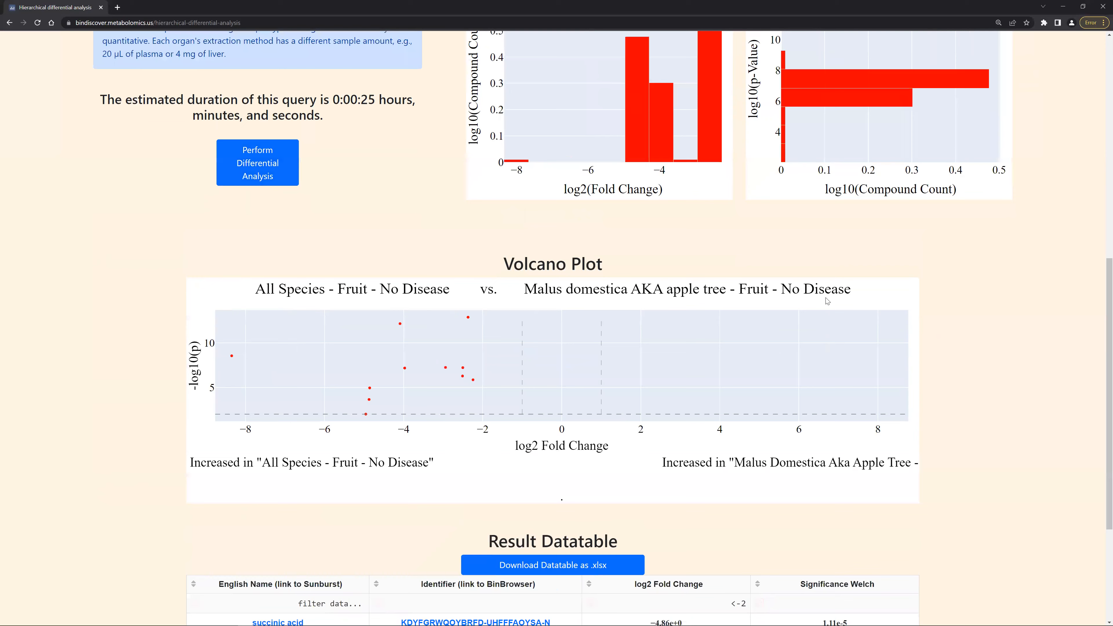
scroll(650, 241, up, 3)
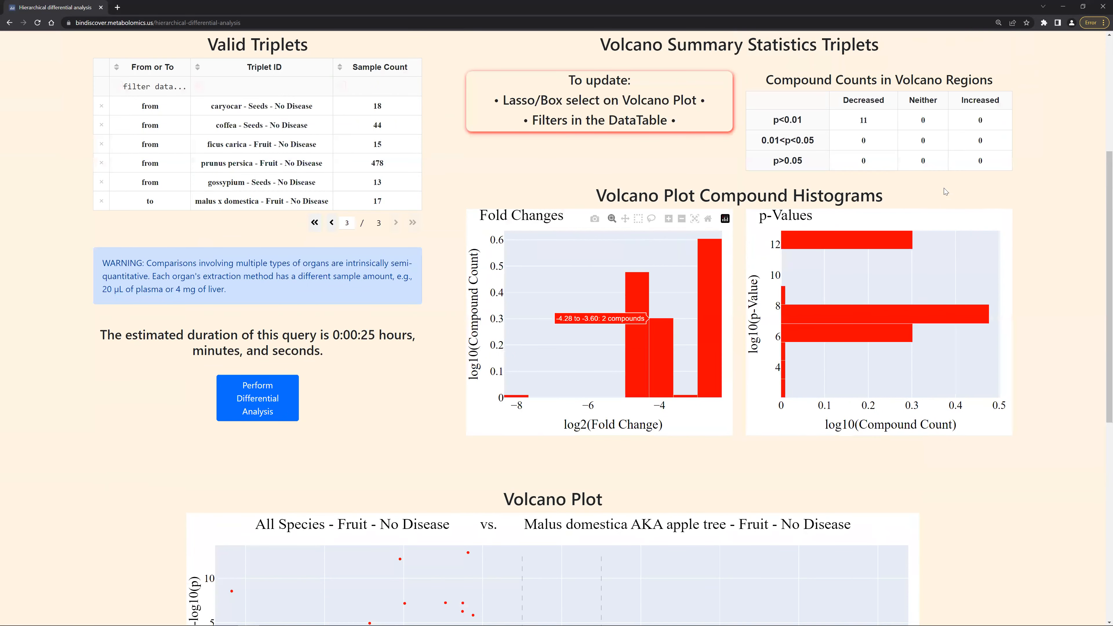
Clear the log2 Fold Change filter in the result datatable to show all compounds again.
scroll(827, 336, down, 9)
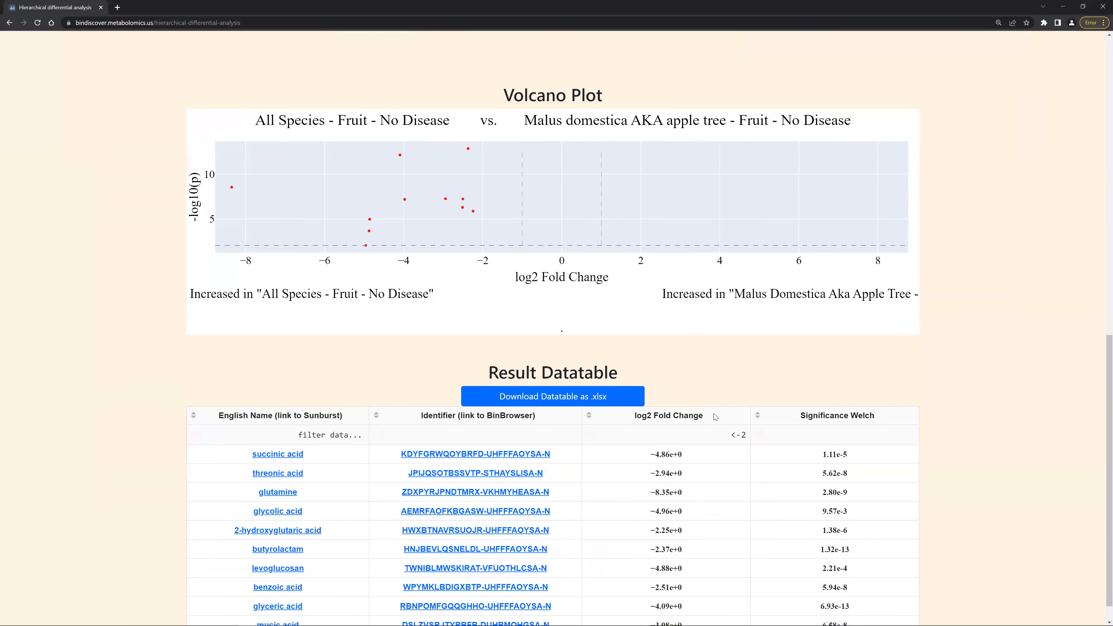
drag(721, 433, 754, 435)
key(BackSpace)
key(Return)
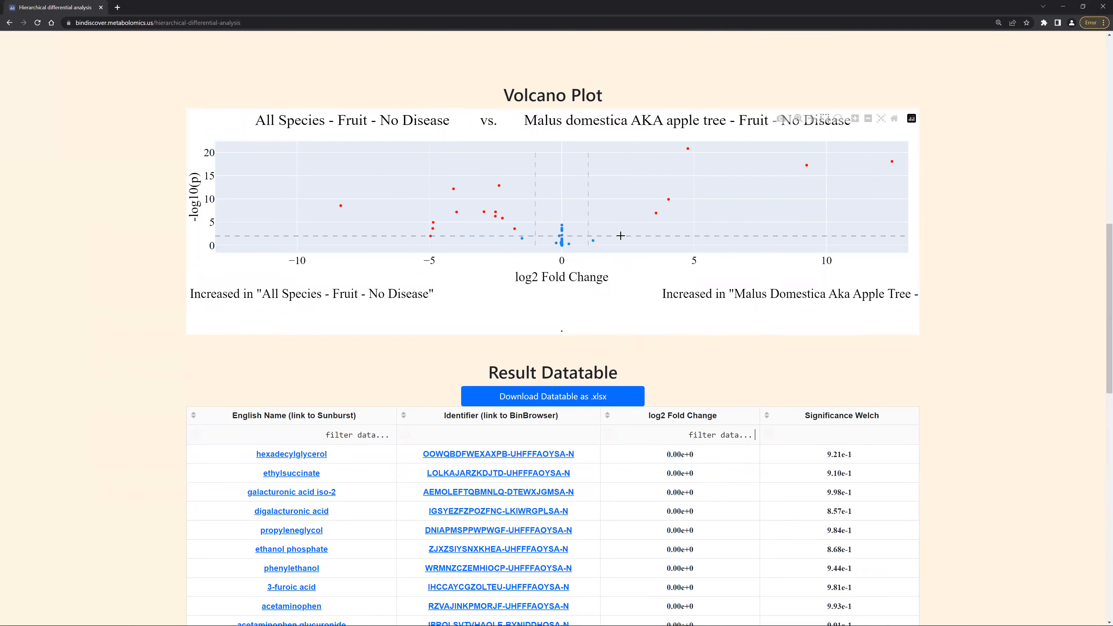
Box-select the volcano plot points with log2 fold change from about -3.5 to 4.5 and -log10(p) up to about 10.
scroll(945, 248, up, 5)
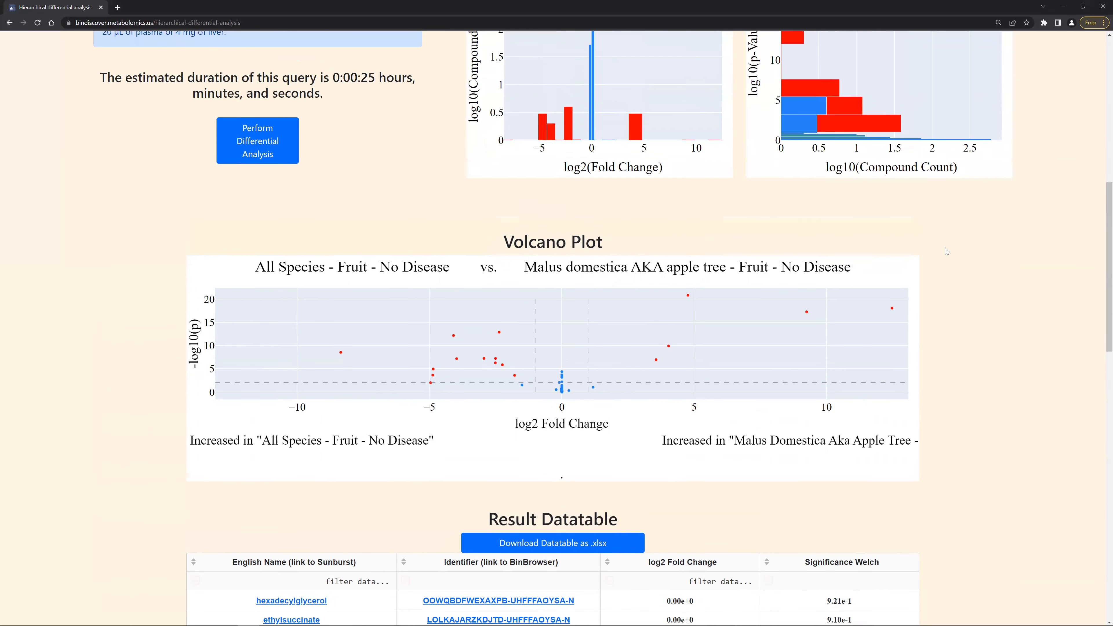
scroll(945, 249, up, 3)
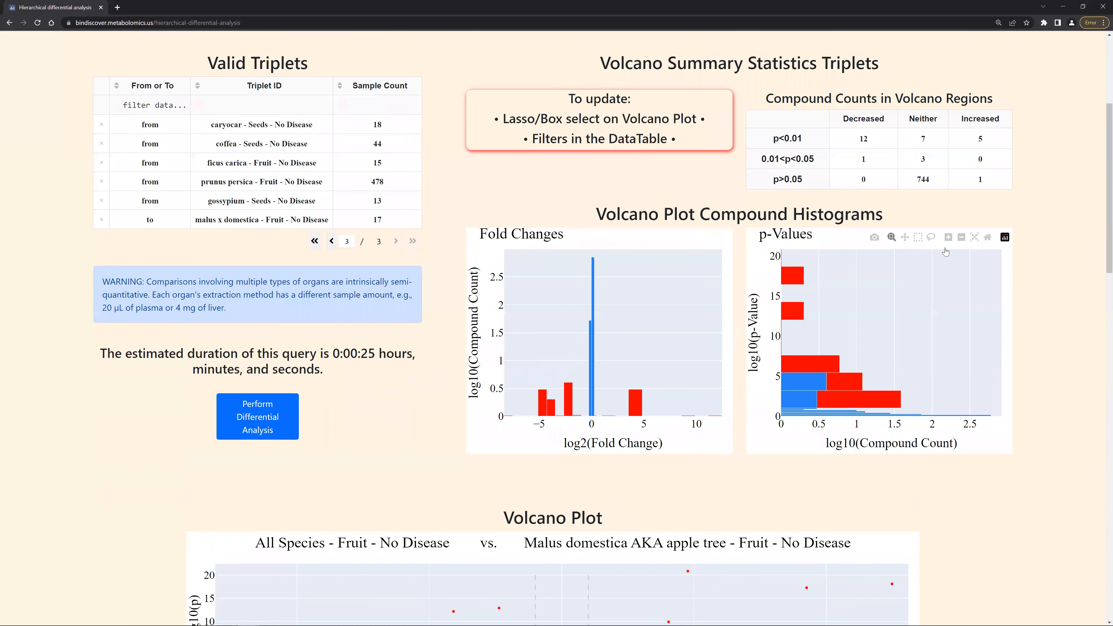
scroll(945, 251, up, 1)
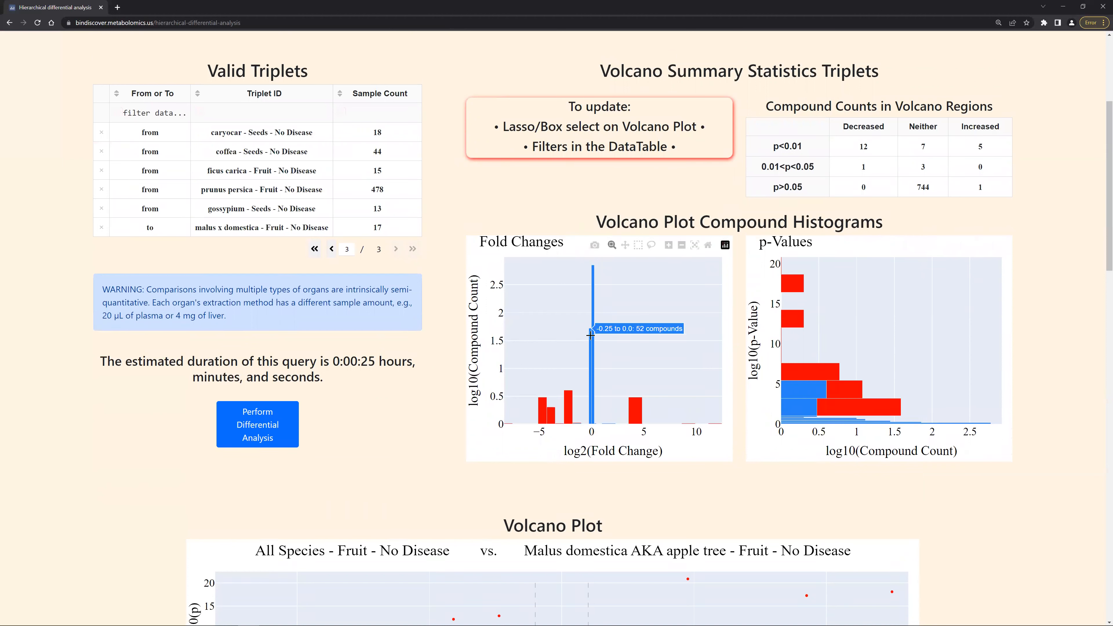
mouse_move(591, 334)
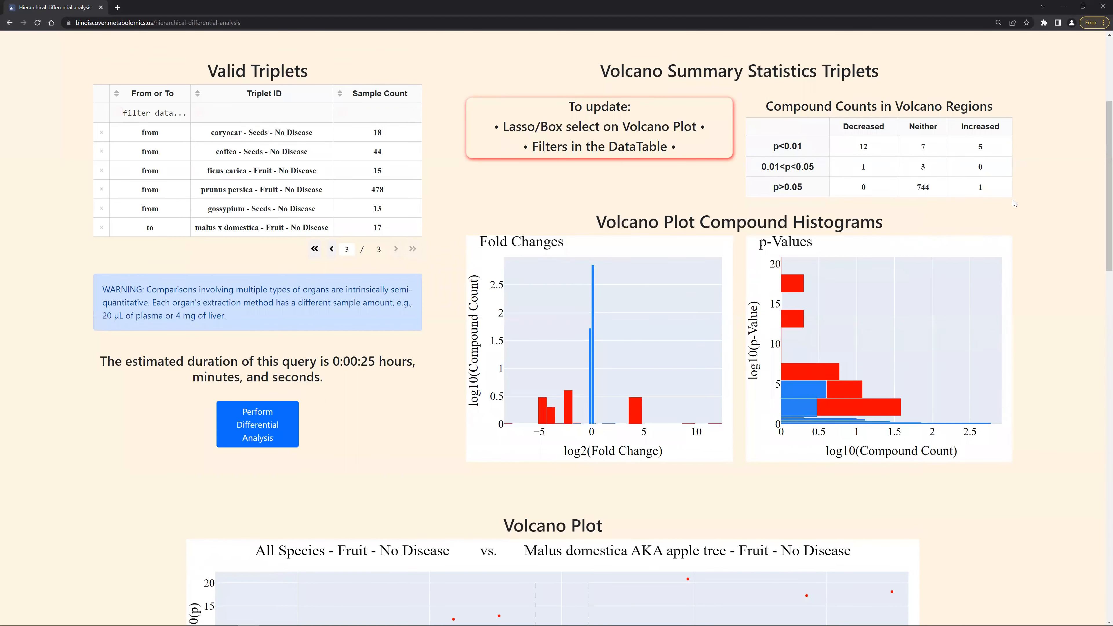
scroll(1013, 200, down, 2)
scroll(1013, 200, down, 2)
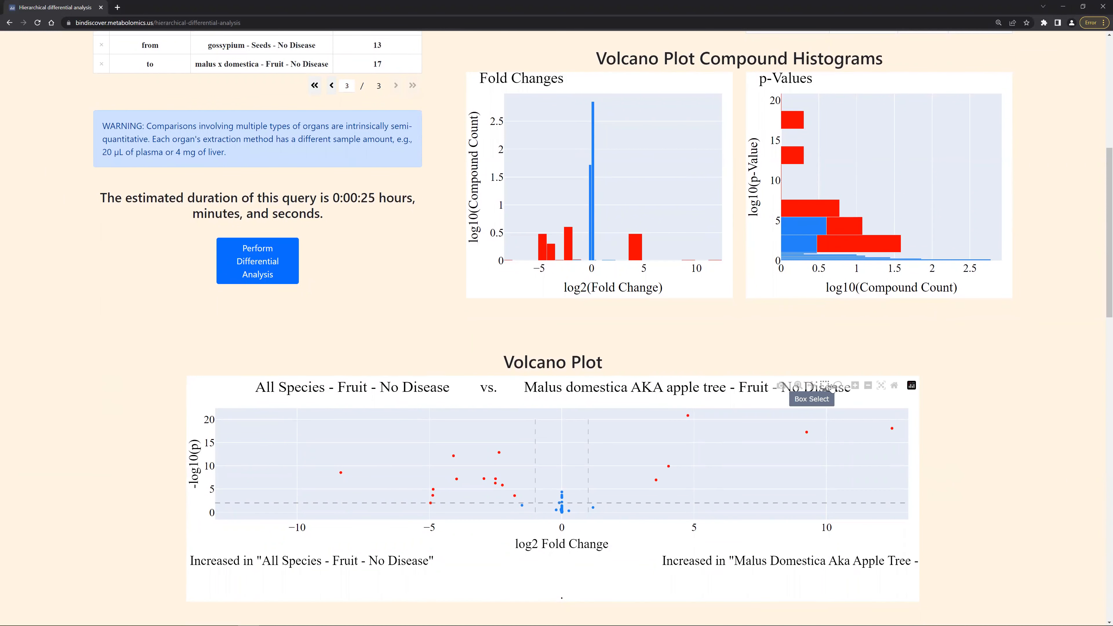
drag(471, 465, 679, 513)
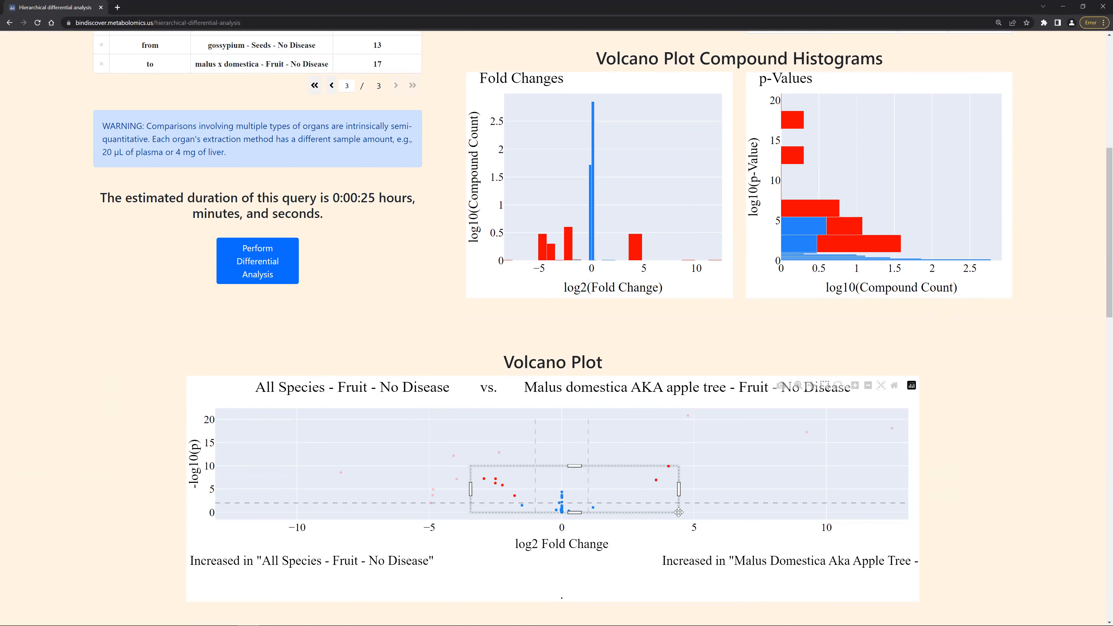